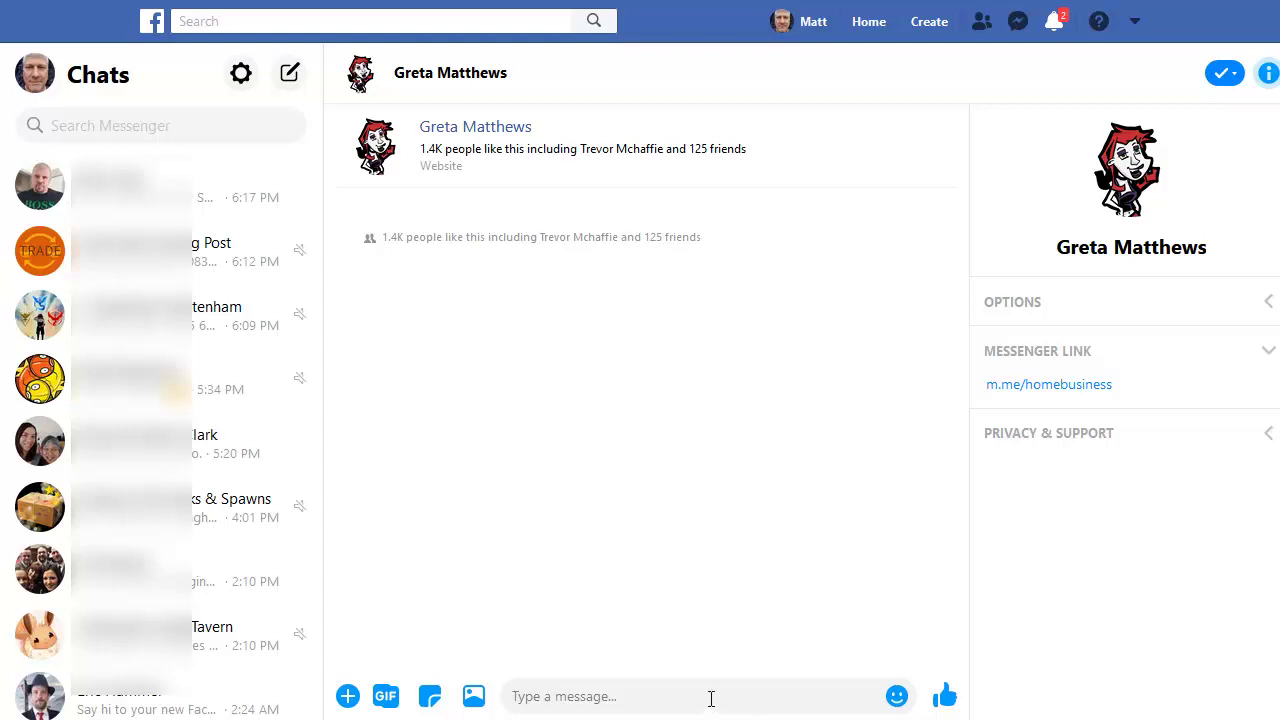
- Send the page a greeting containing the raw jvz4 link, then dismiss the Community Standards block notice
left_click(711, 697)
type("Hi Greta, here's that link I promised you - https://jvz4.com/c/2717/344838")
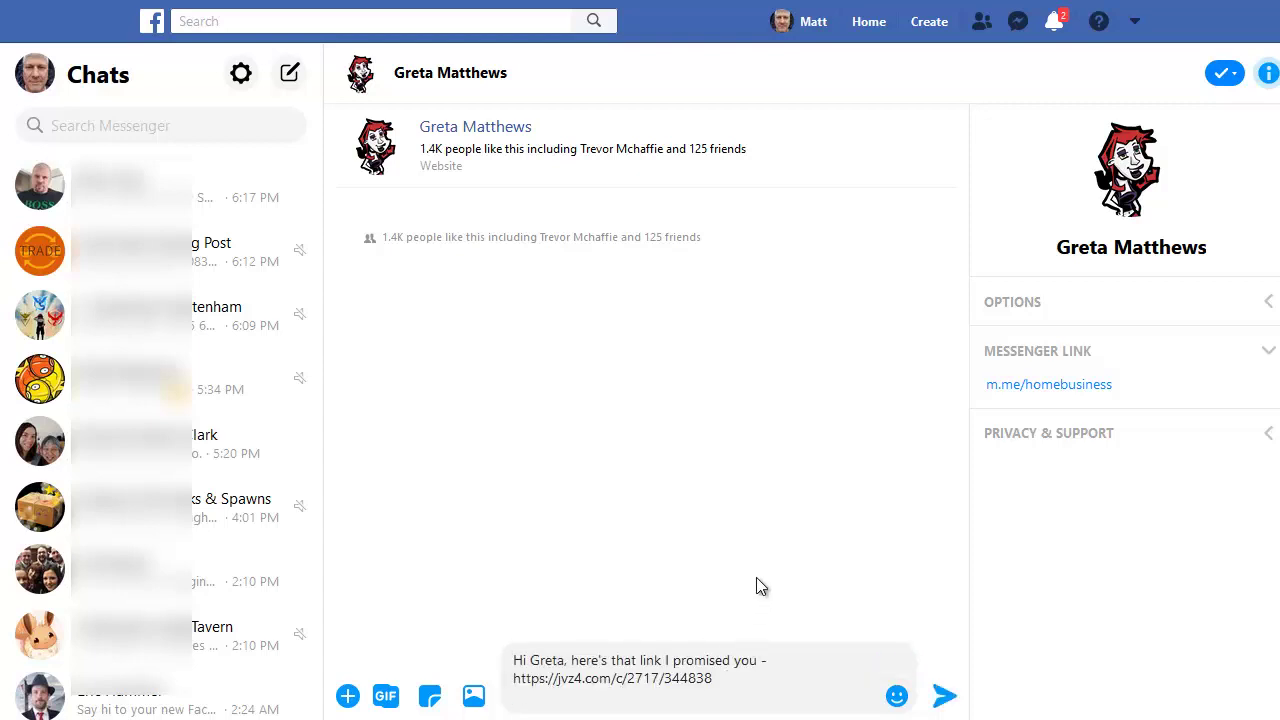
left_click(944, 698)
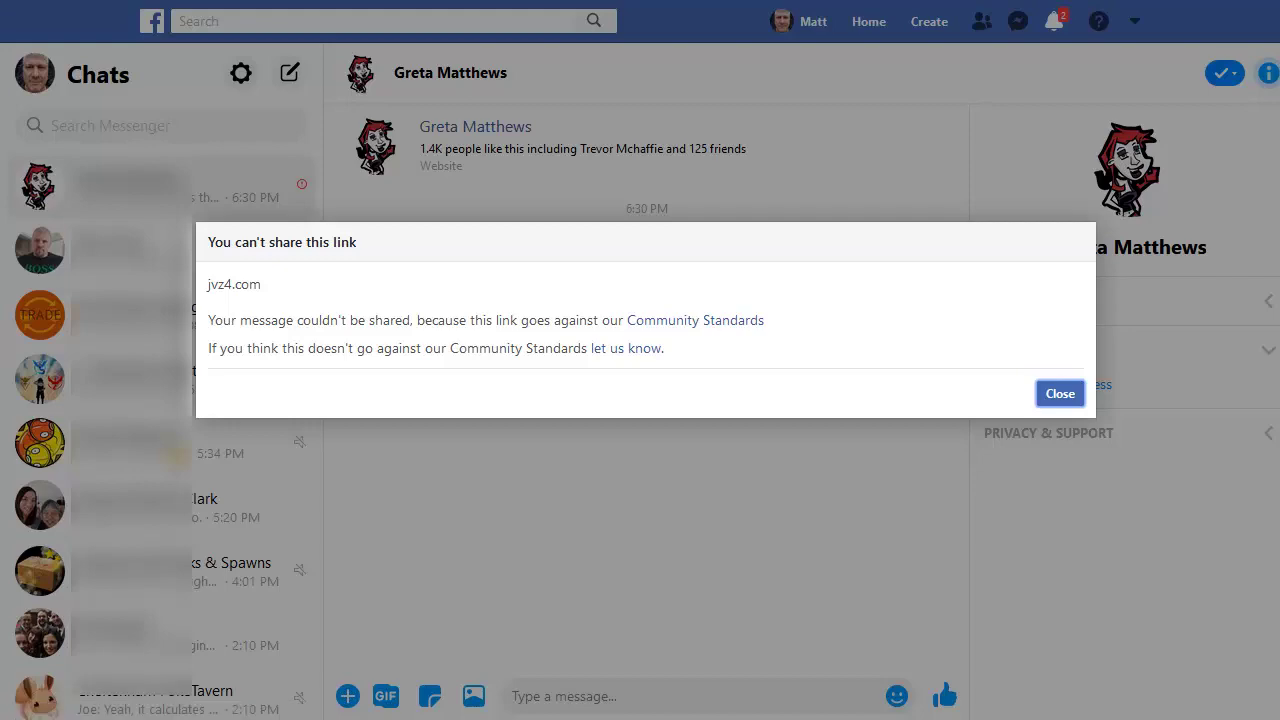
left_click(1064, 400)
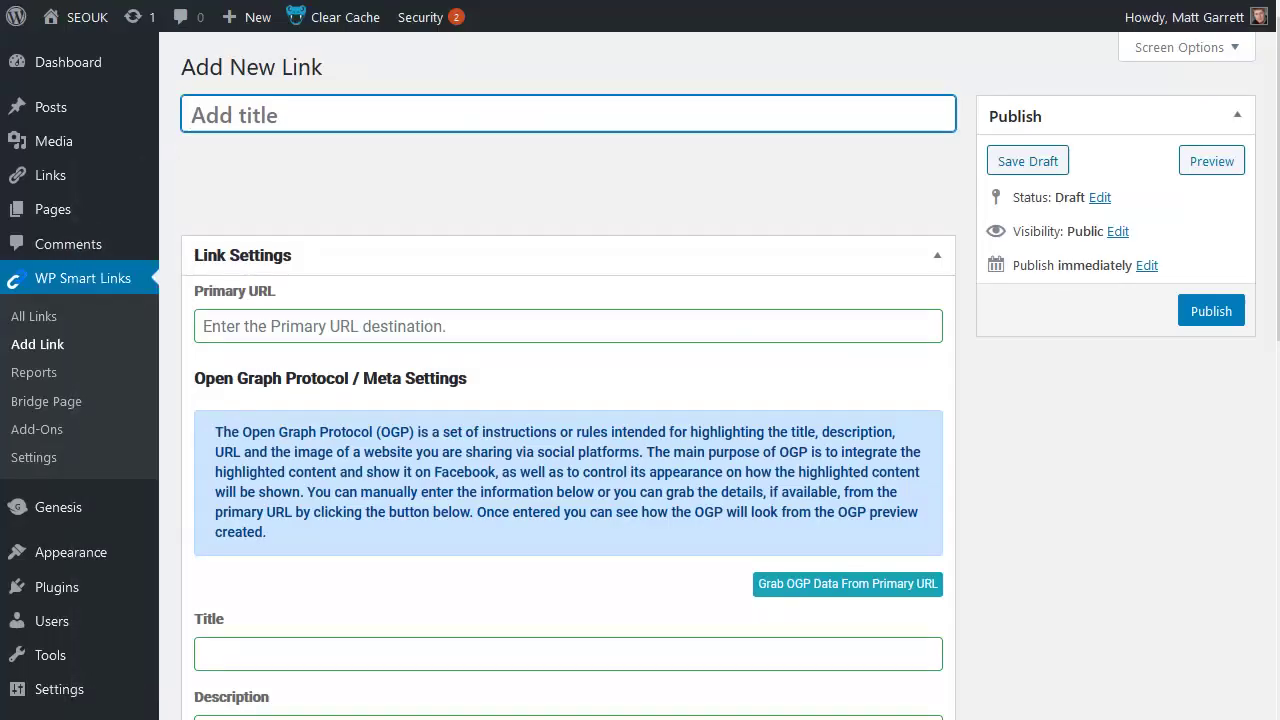
left_click(800, 378)
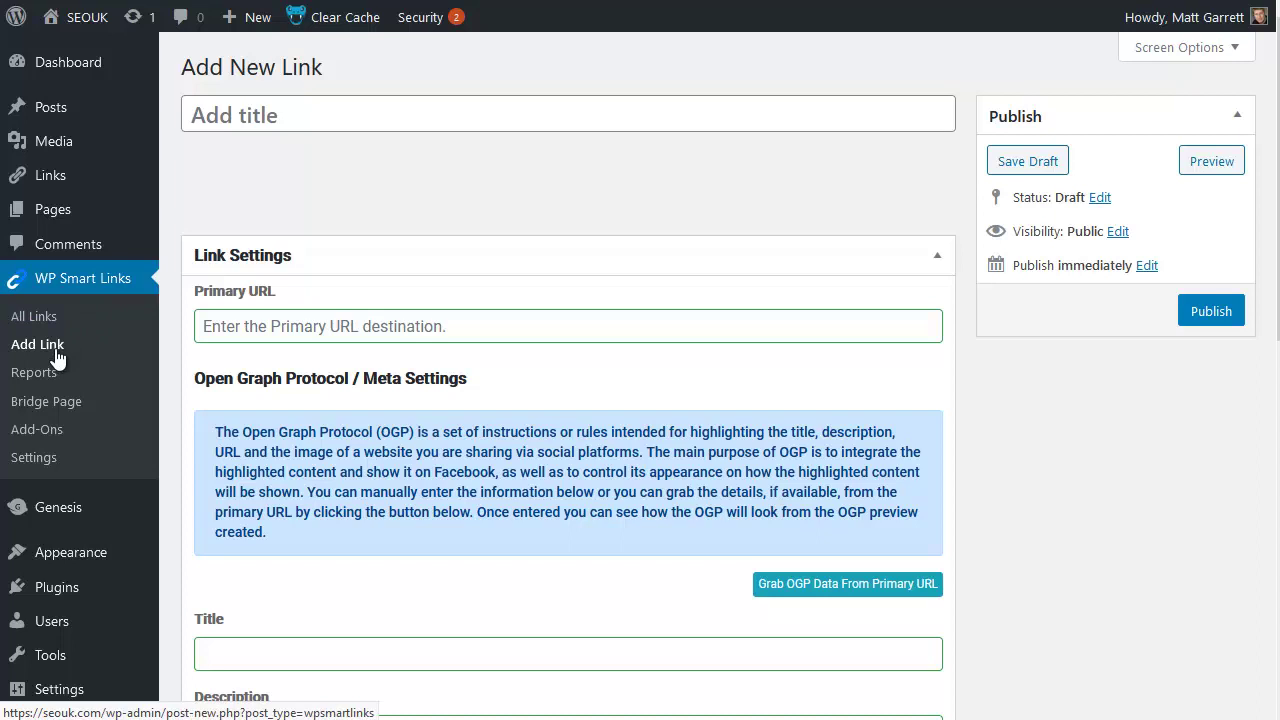
left_click(349, 326)
type("https://jvz4.com/c/2717/344838")
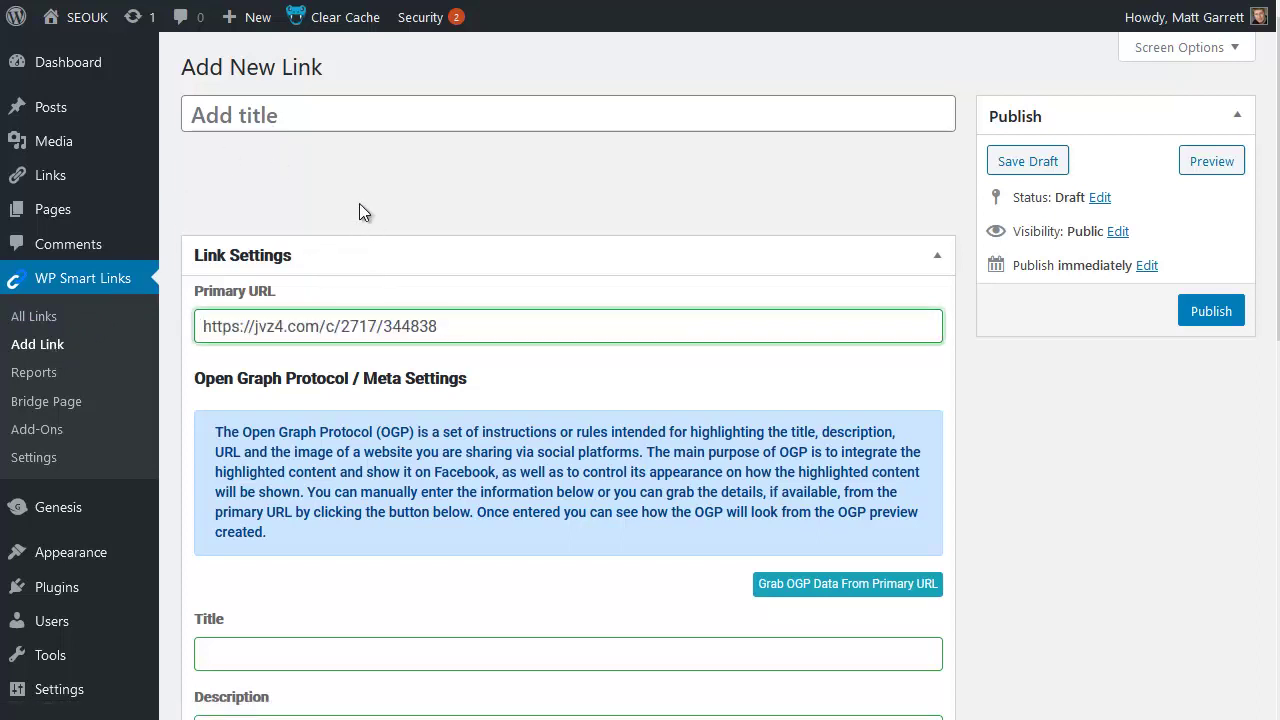
left_click(288, 113)
type("ca")
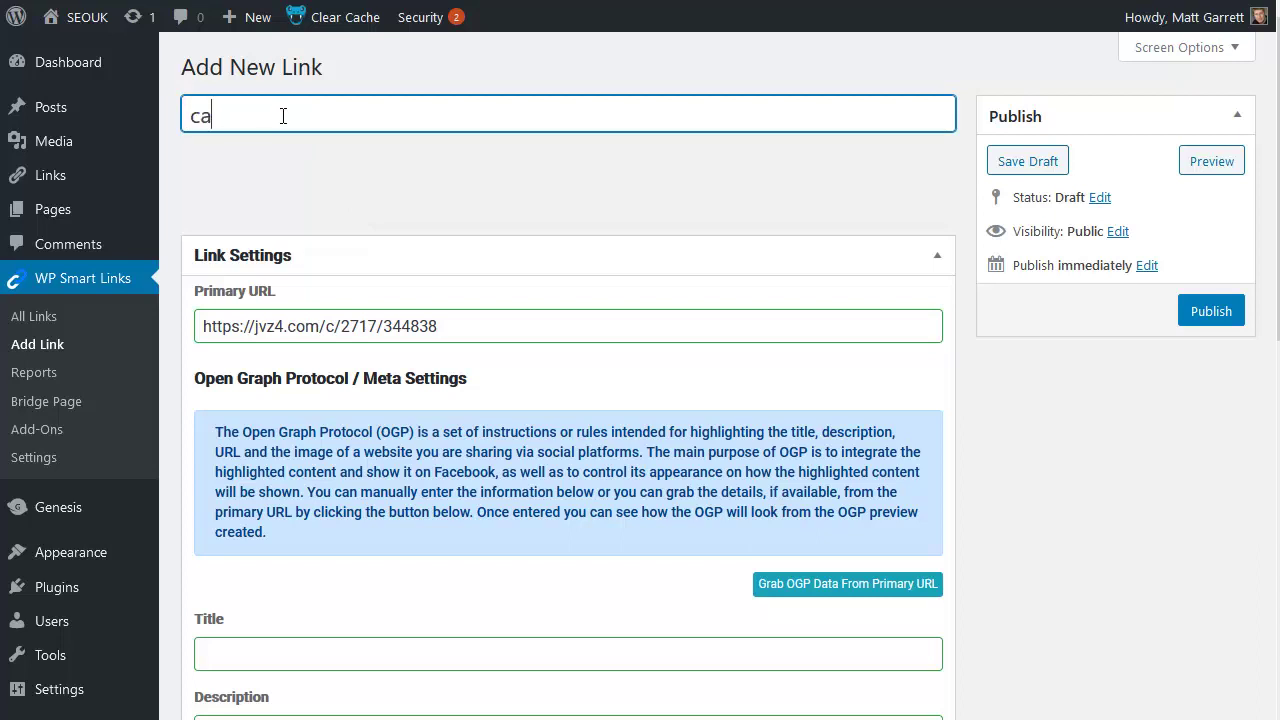
type("che")
- Grab the OGP data from the jvz4 primary URL and review the title, description, image and Facebook preview
left_click(863, 594)
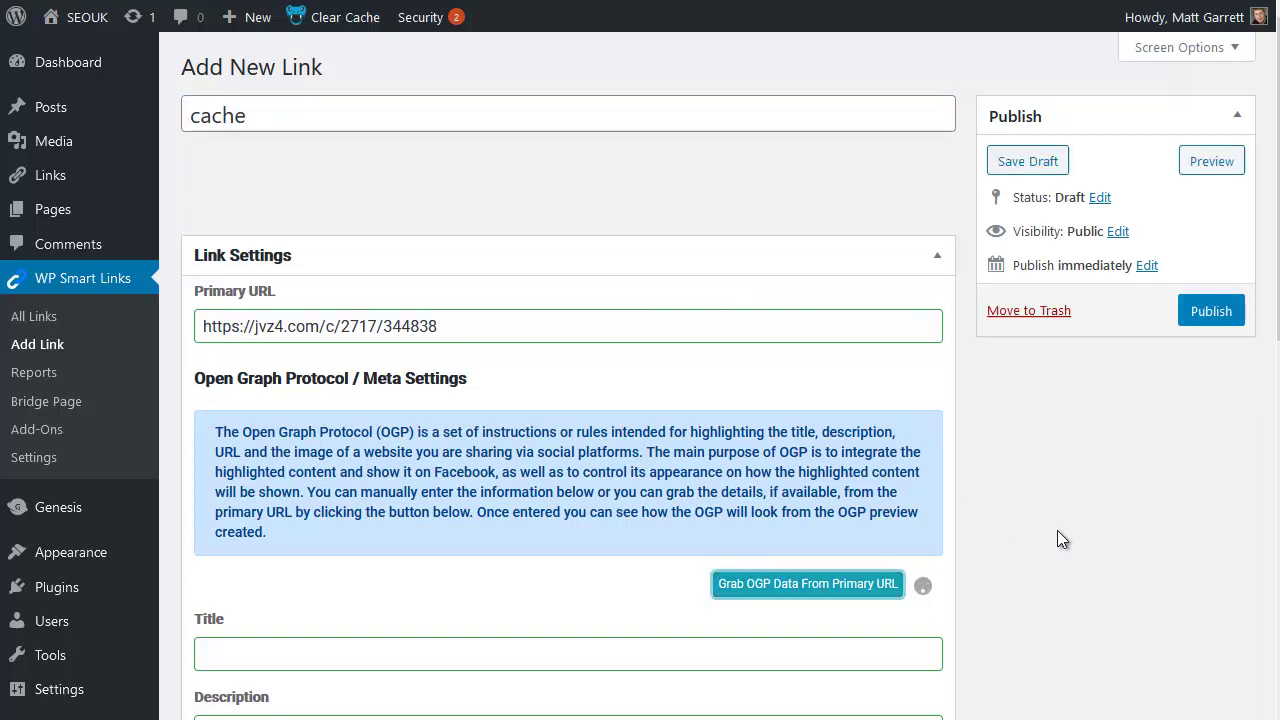
scroll(1063, 530, "down", 1)
scroll(1063, 530, "down", 5)
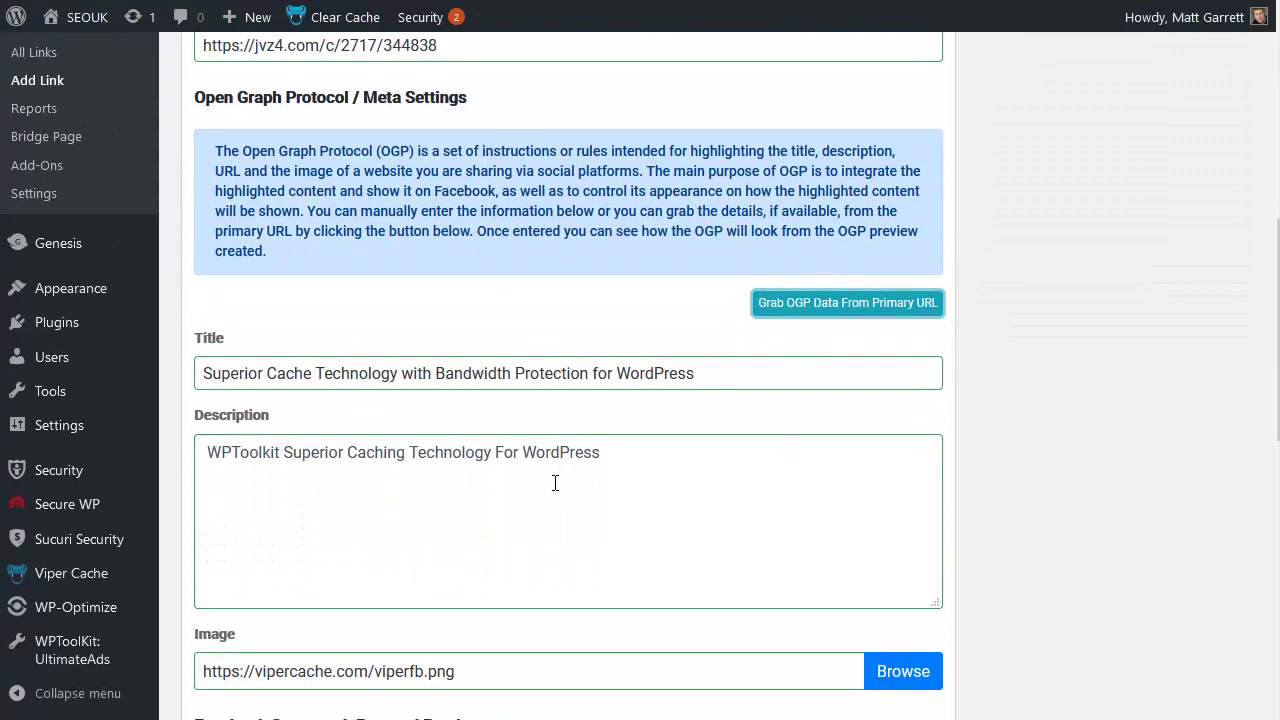
scroll(540, 514, "down", 2)
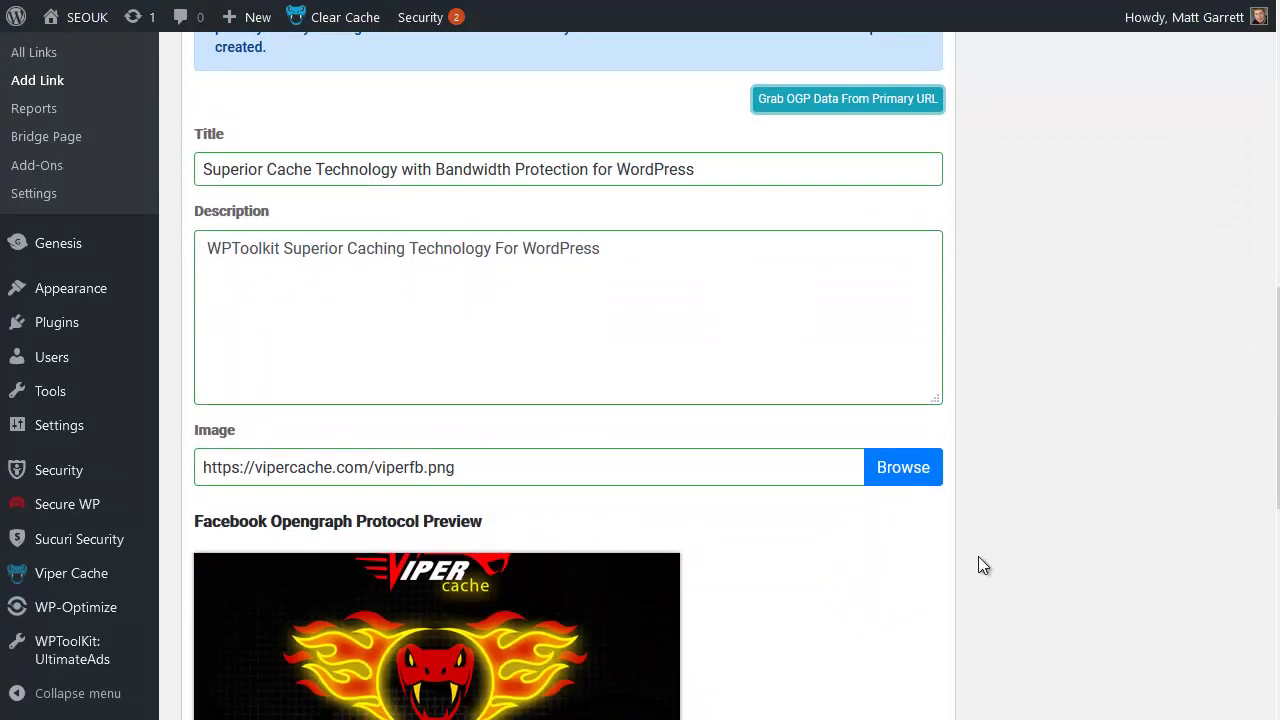
scroll(990, 555, "down", 2)
scroll(1041, 522, "down", 3)
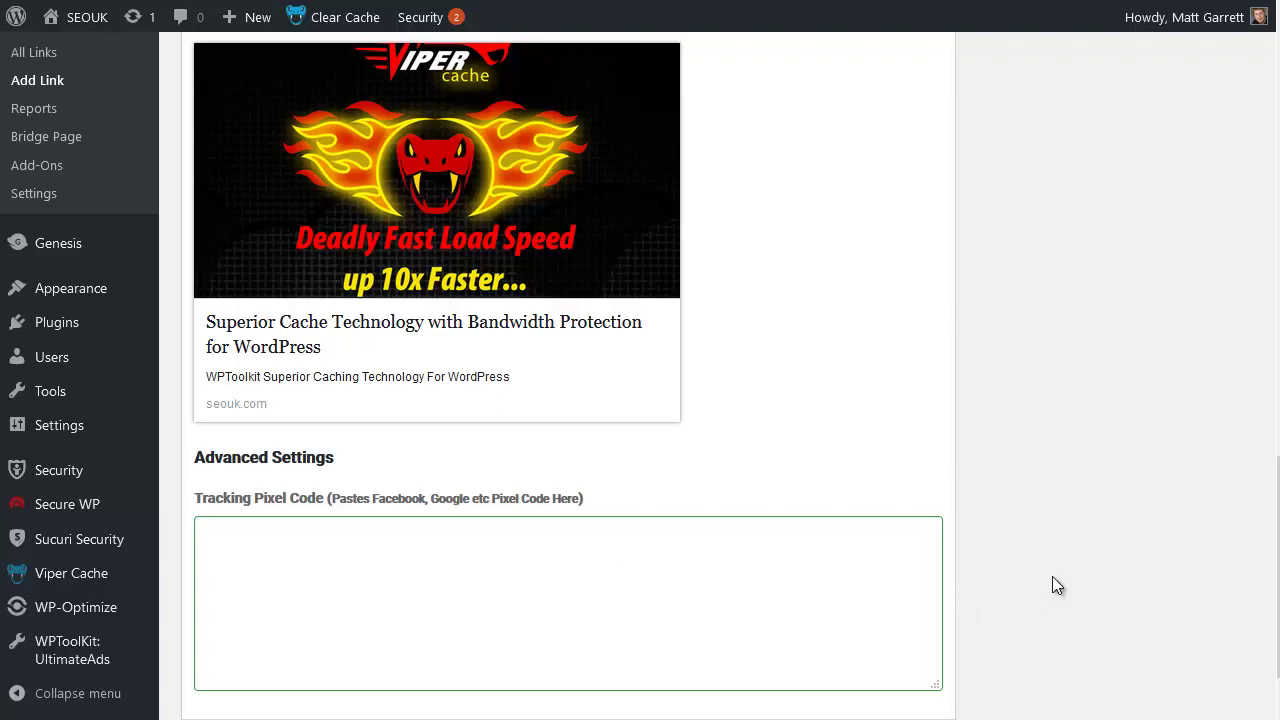
scroll(1052, 585, "down", 2)
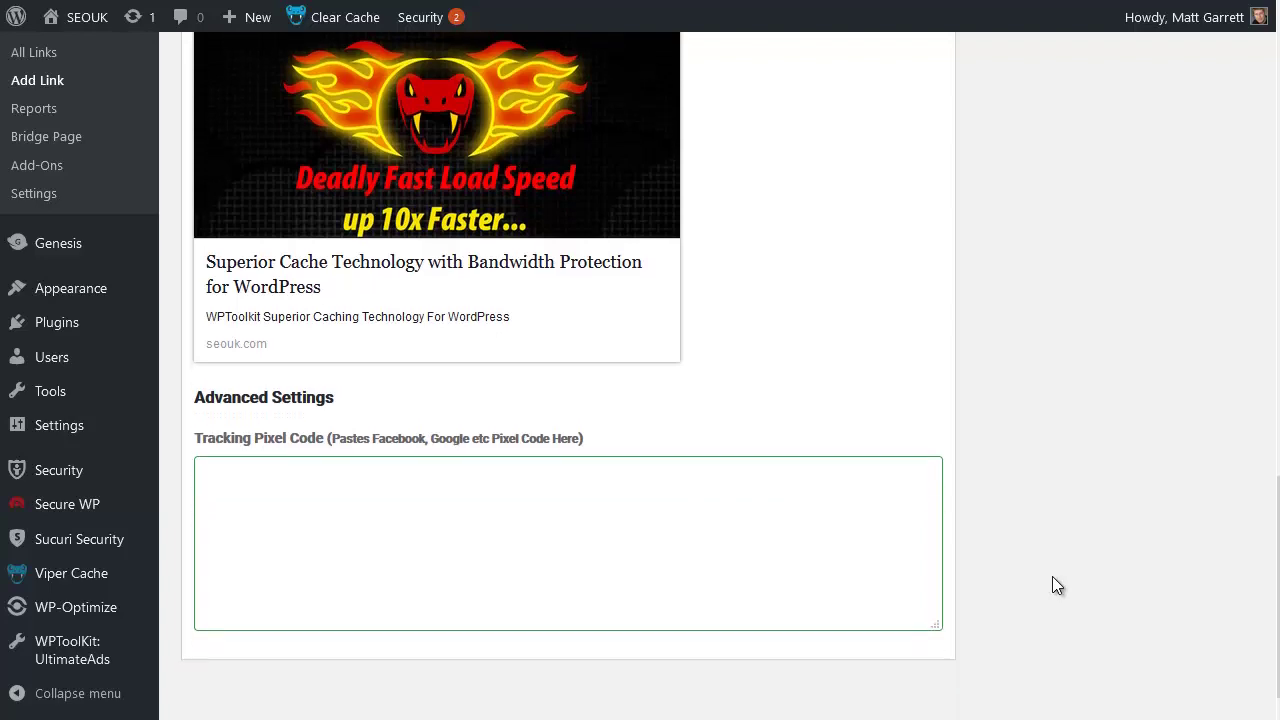
scroll(568, 376, "up", 7)
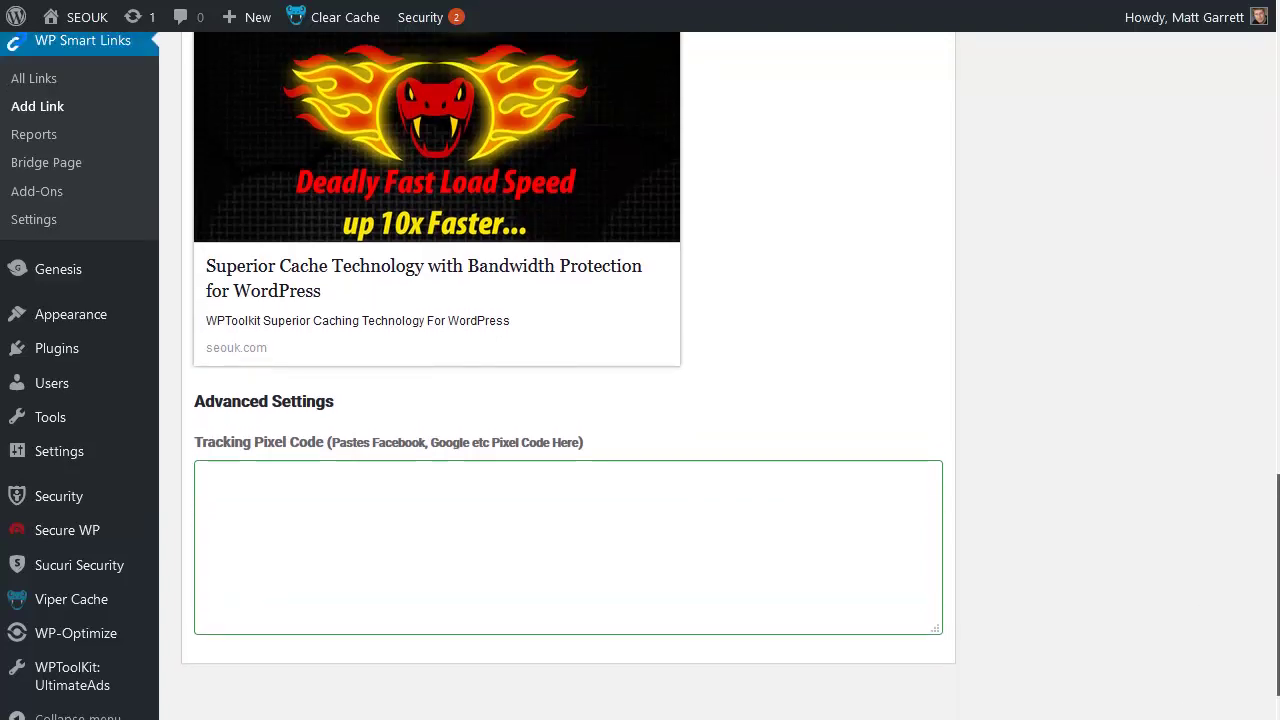
scroll(568, 376, "up", 8)
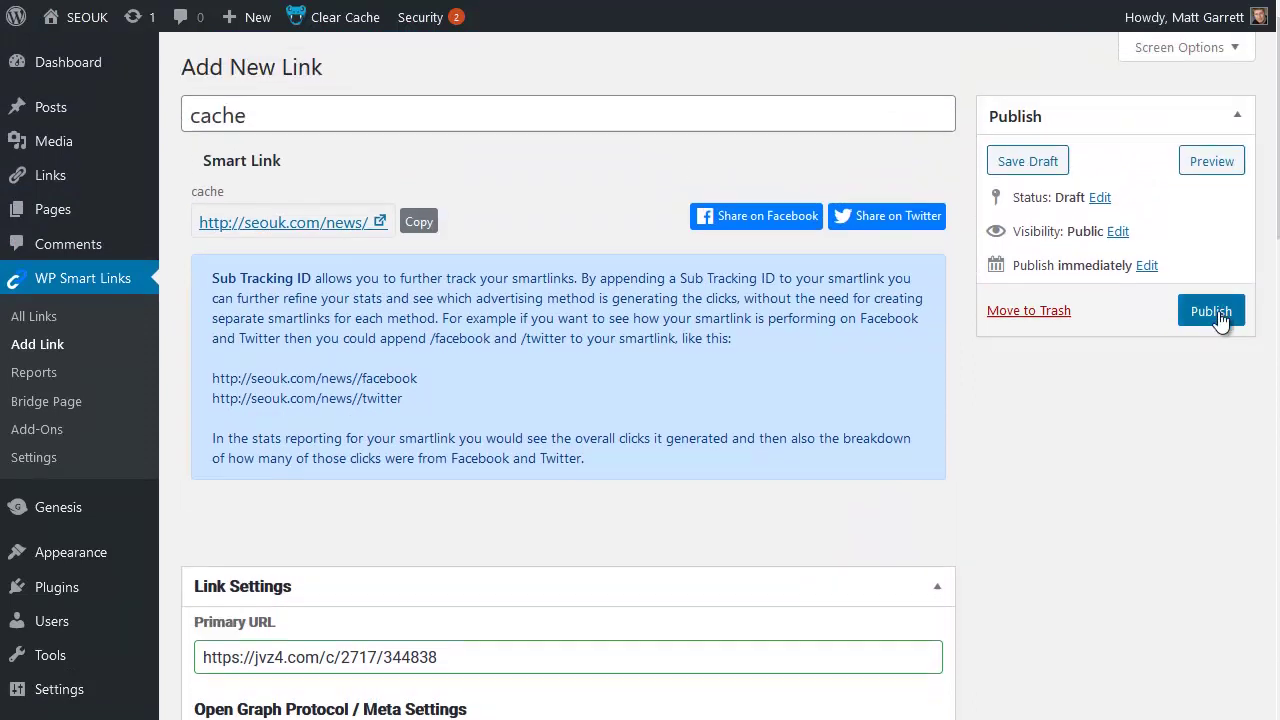
left_click(1212, 312)
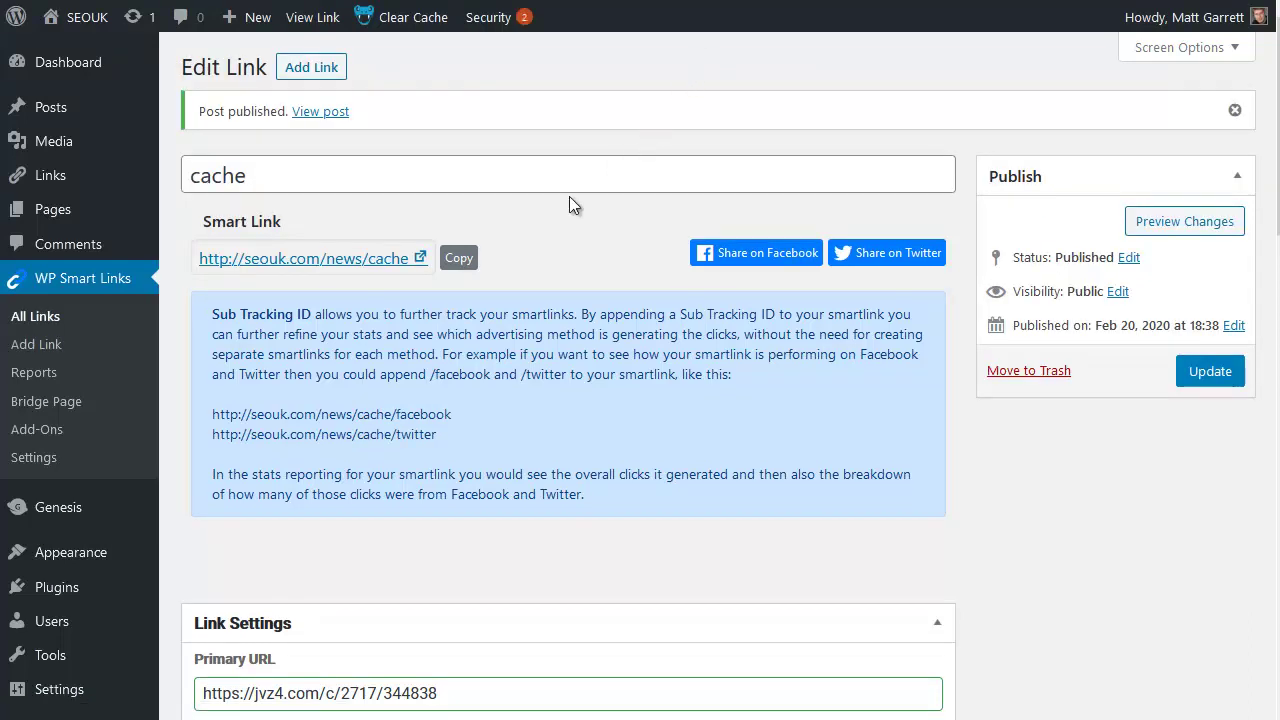
left_click(459, 259)
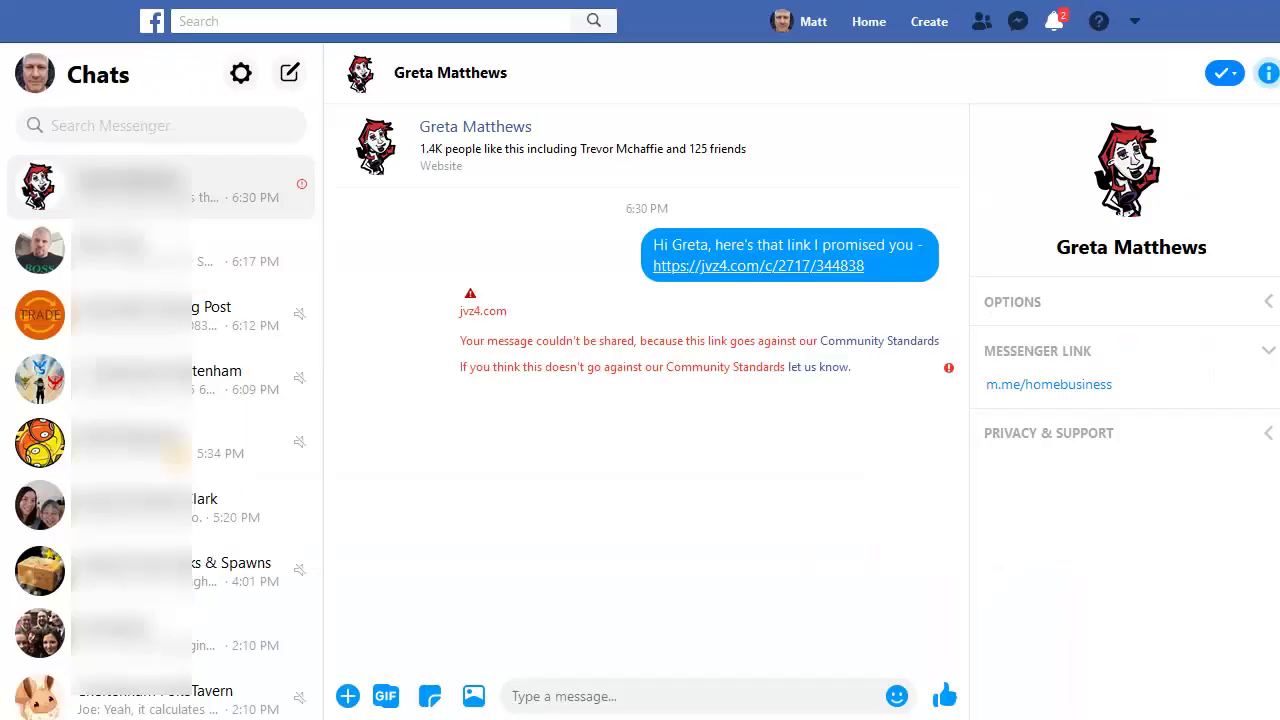
left_click(695, 690)
key("ctrl+v")
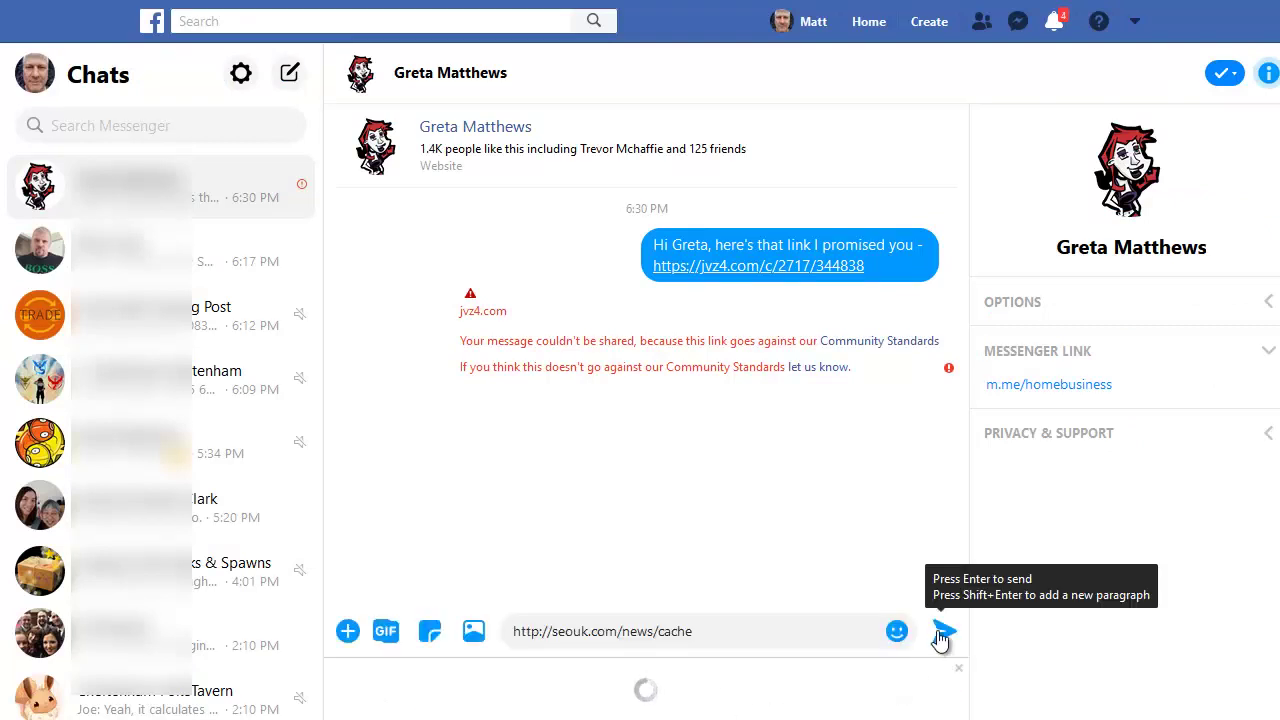
key("Return")
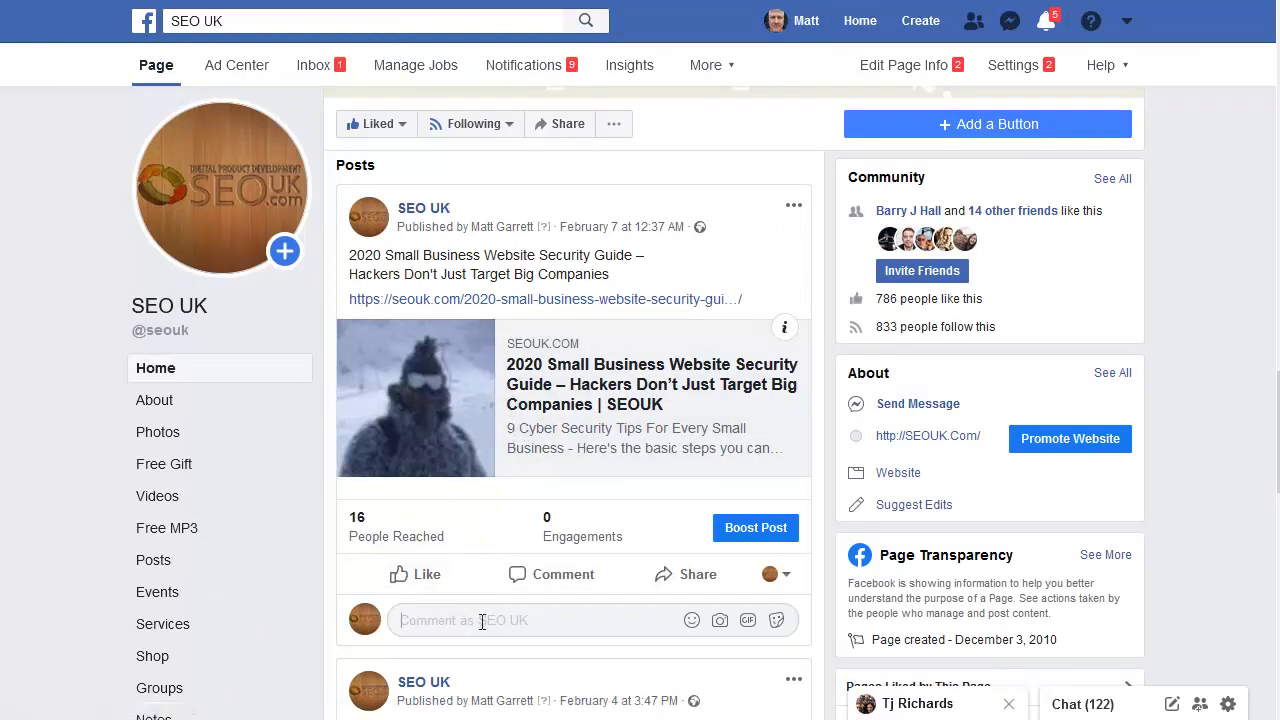
- Post the comment 'Also Use A Good Cache Plugin -' with the cache smart link and check its preview card
type("Also Use A Good Cache Plugin -")
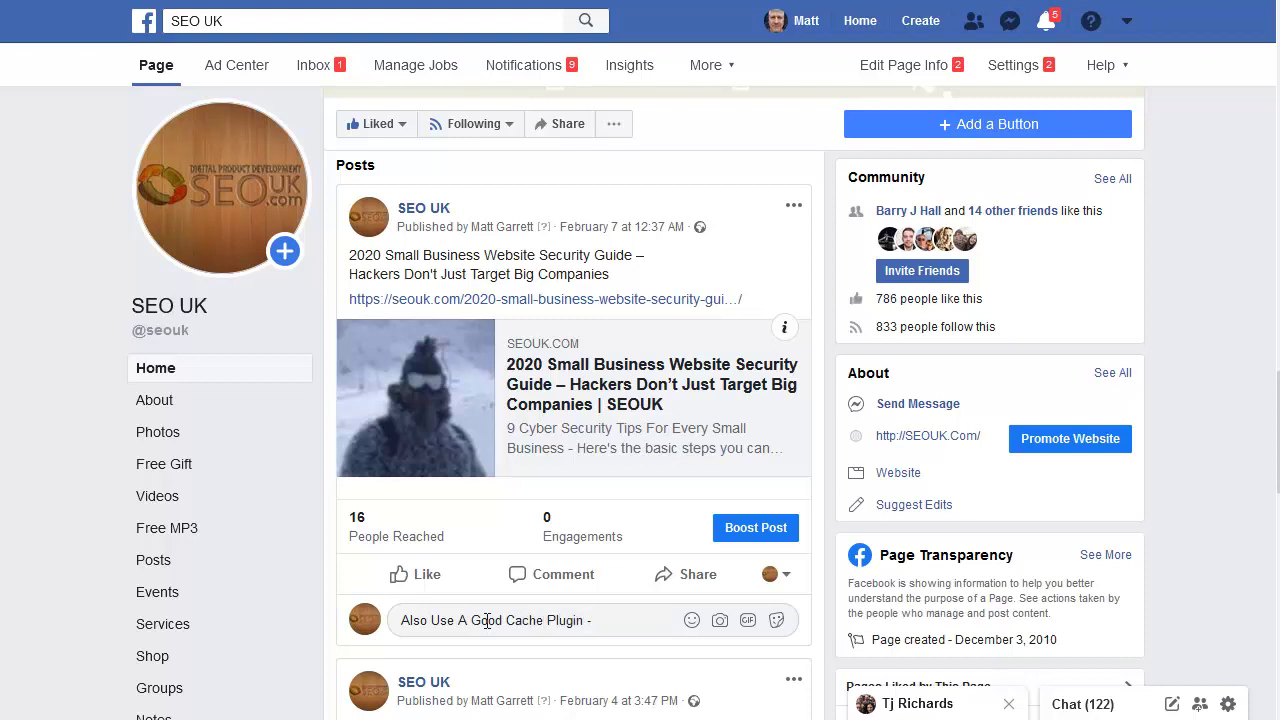
key("ctrl+v")
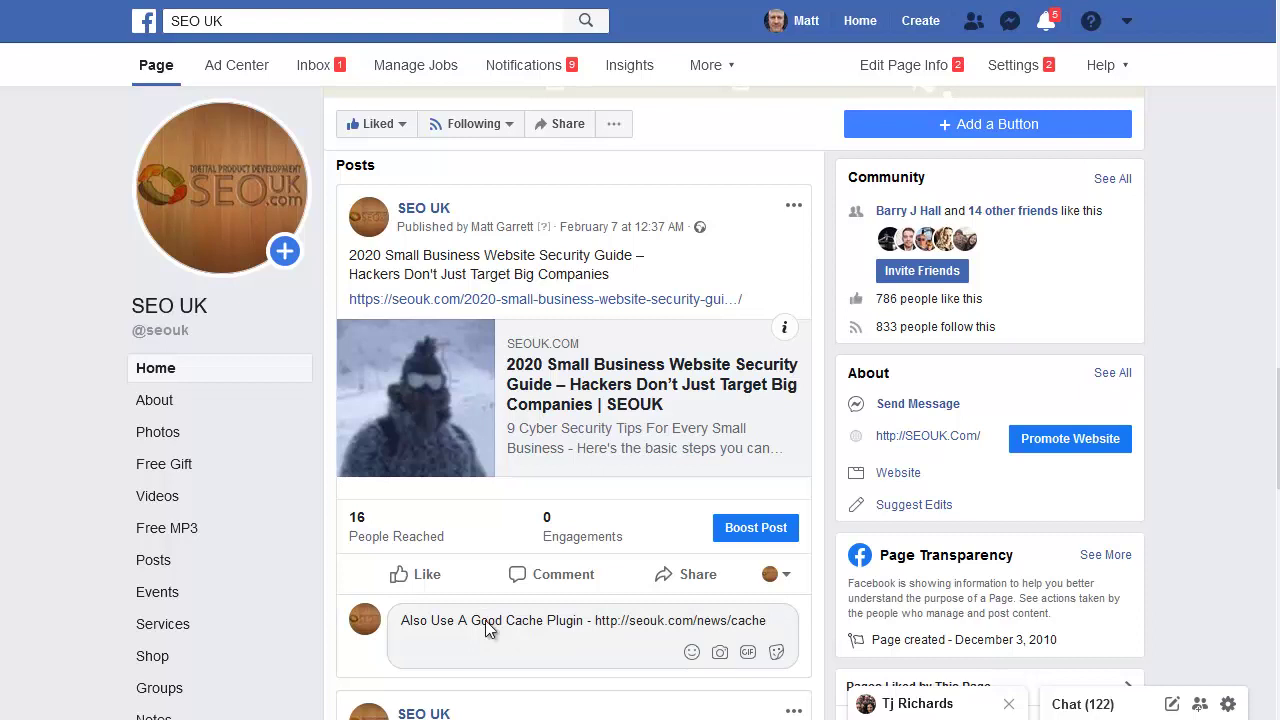
key("Return")
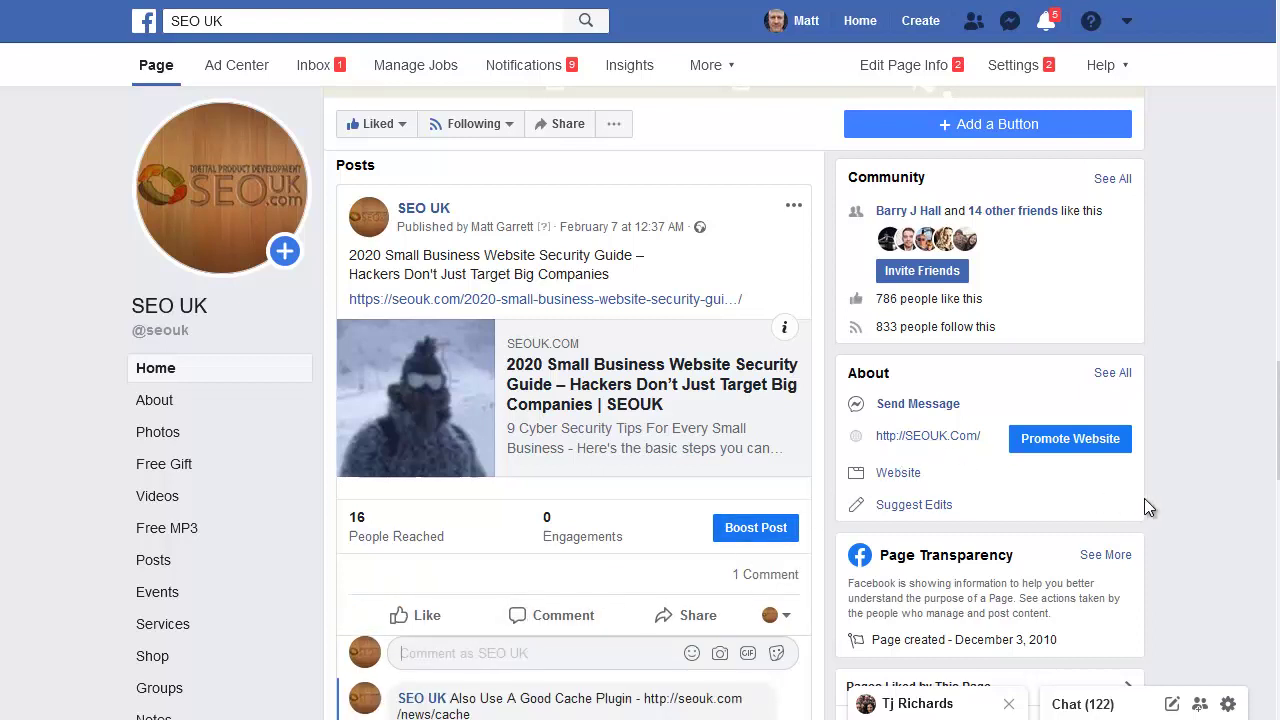
scroll(1146, 500, "down", 1)
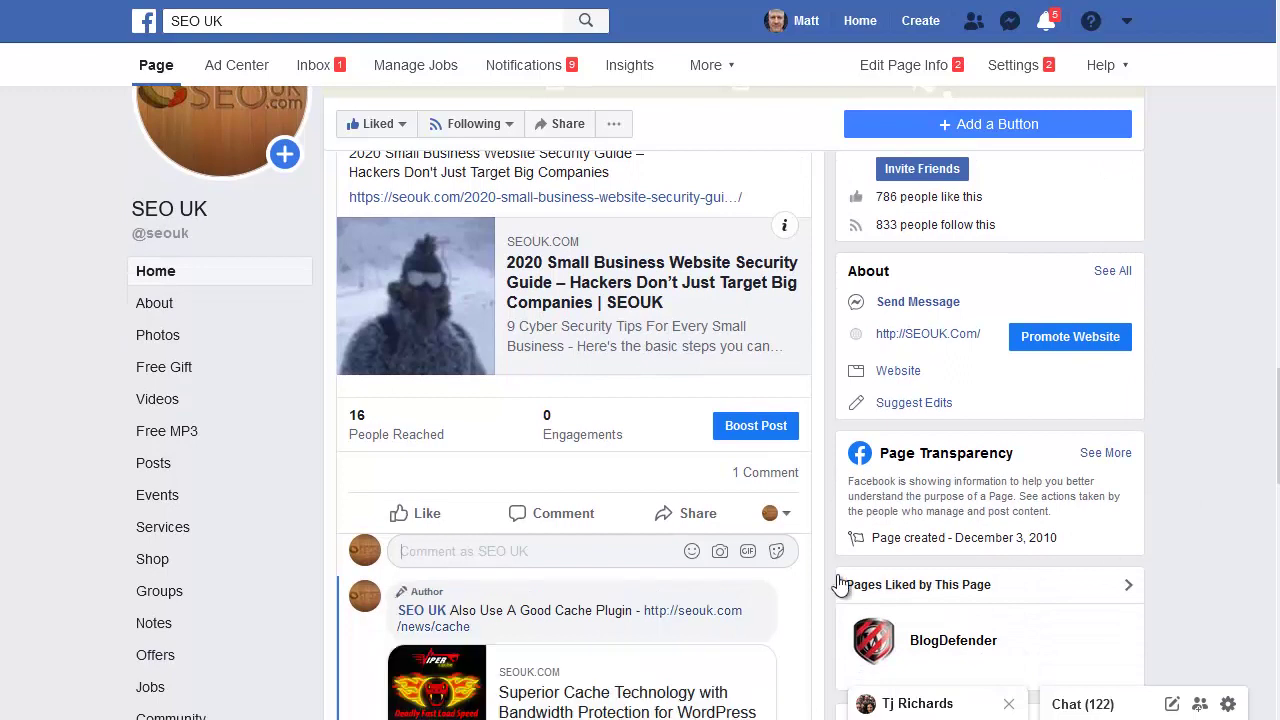
scroll(531, 480, "down", 2)
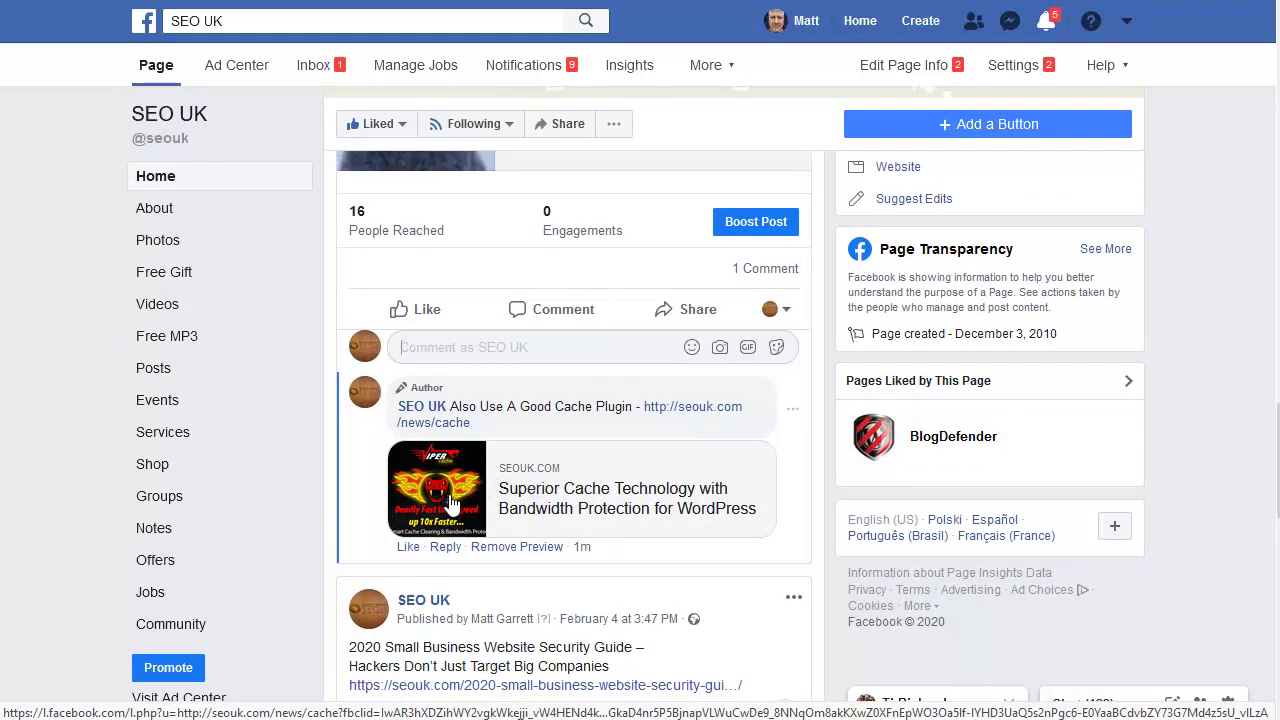
left_click(401, 347)
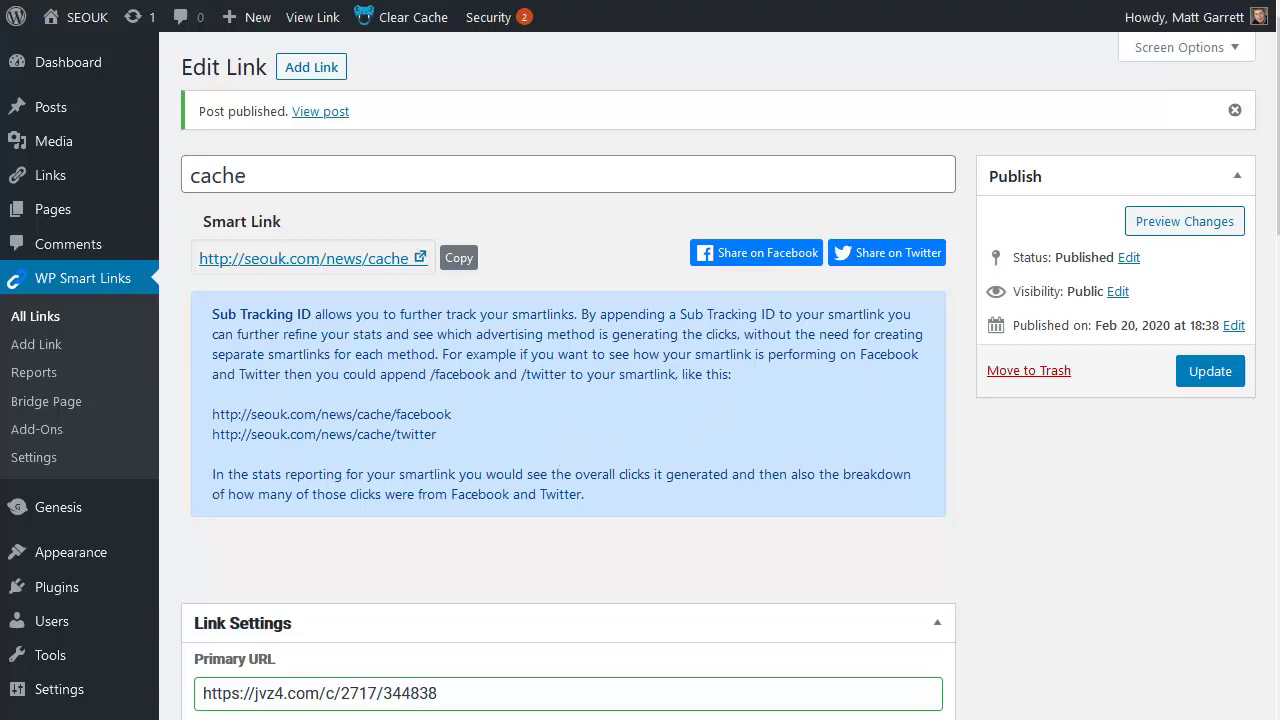
- Scroll through the cache link's editor to review its Open Graph settings and Sub Tracking ID examples
scroll(1270, 400, "down", 13)
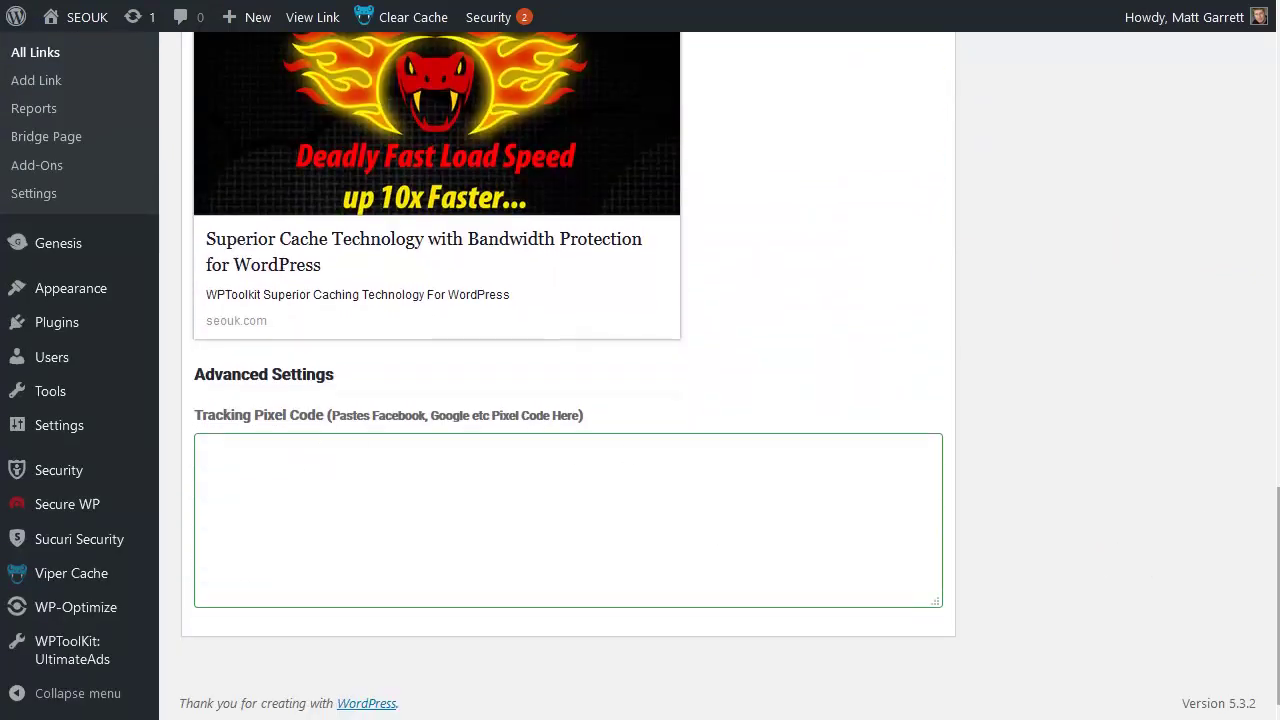
scroll(1270, 508, "up", 3)
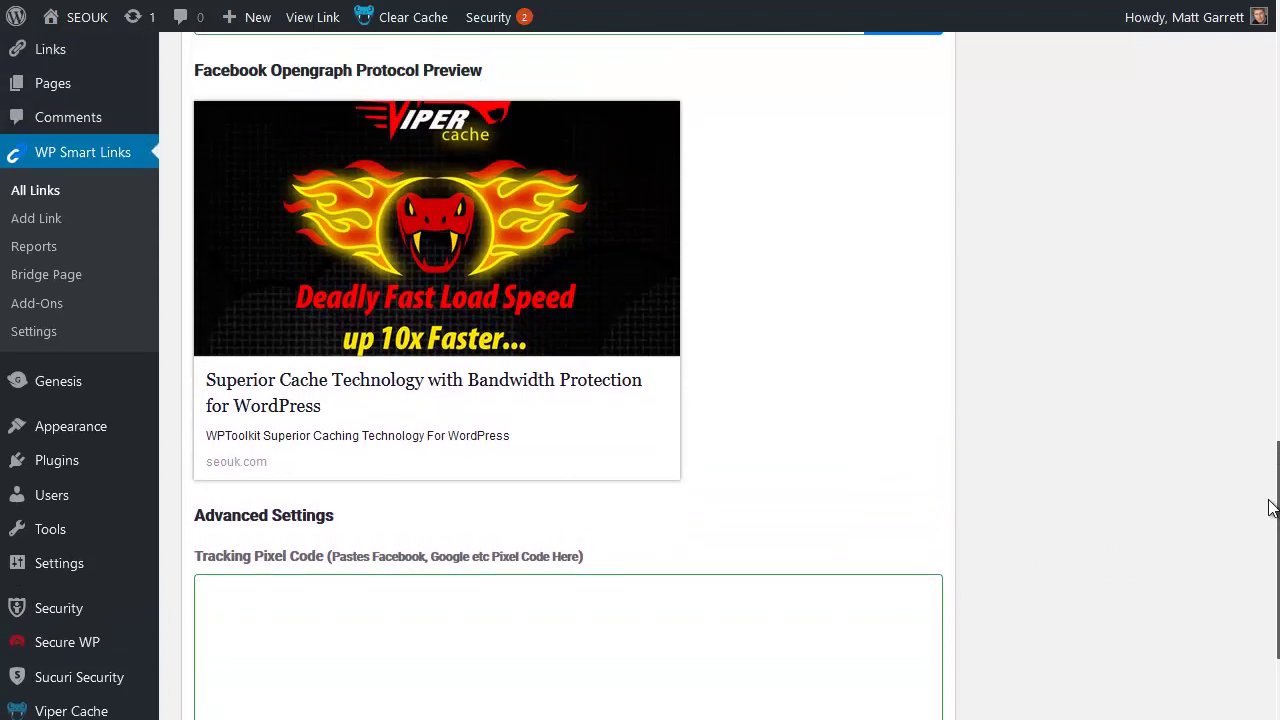
scroll(1260, 472, "up", 2)
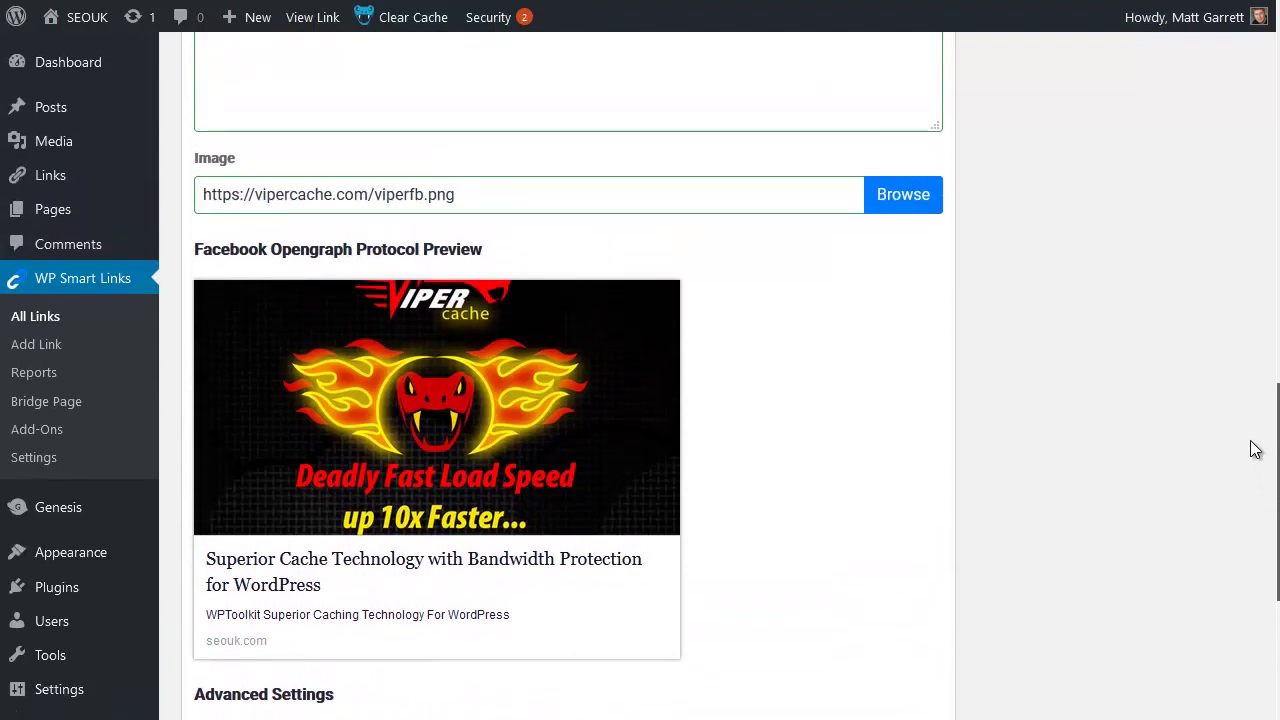
scroll(1254, 445, "up", 3)
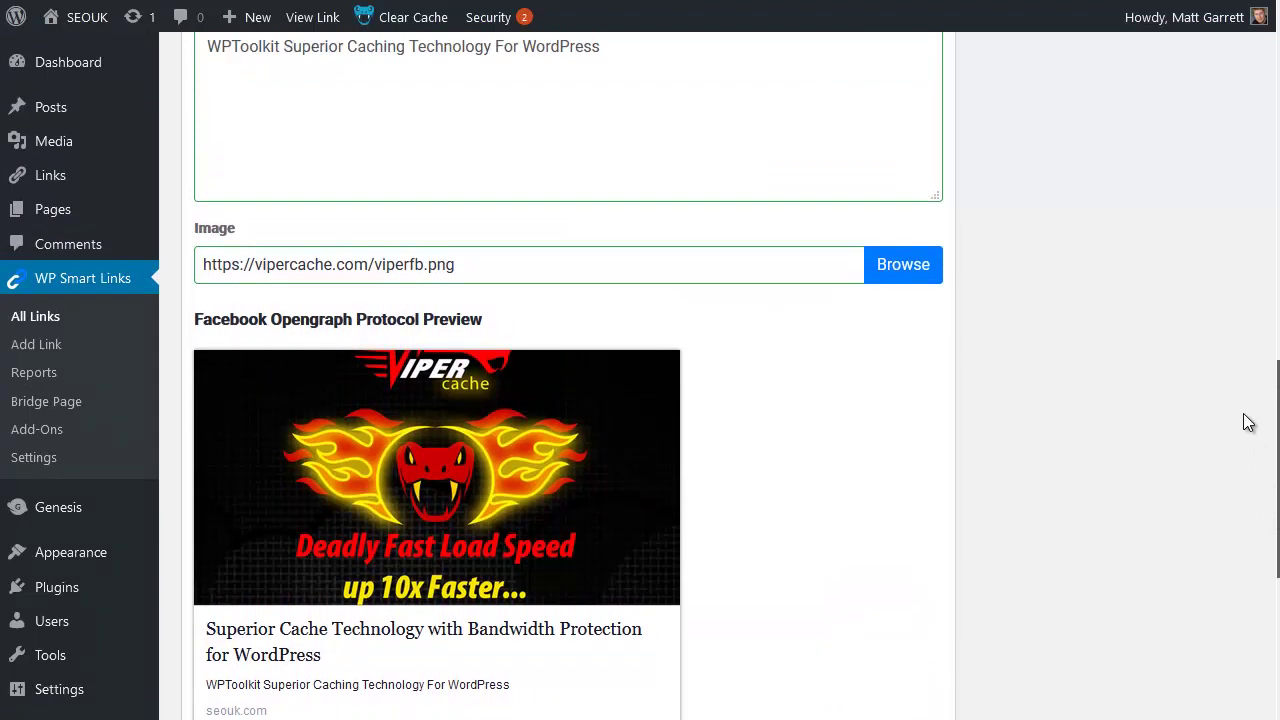
scroll(1250, 394, "up", 2)
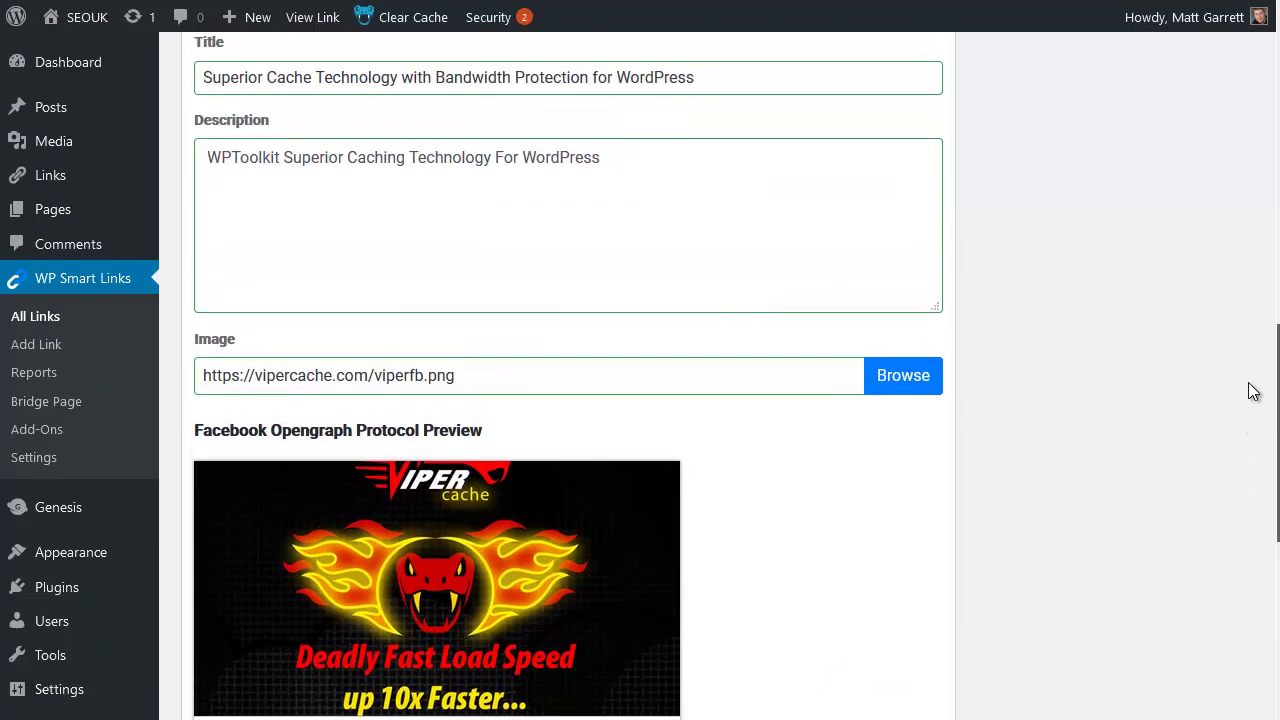
scroll(1255, 370, "up", 1)
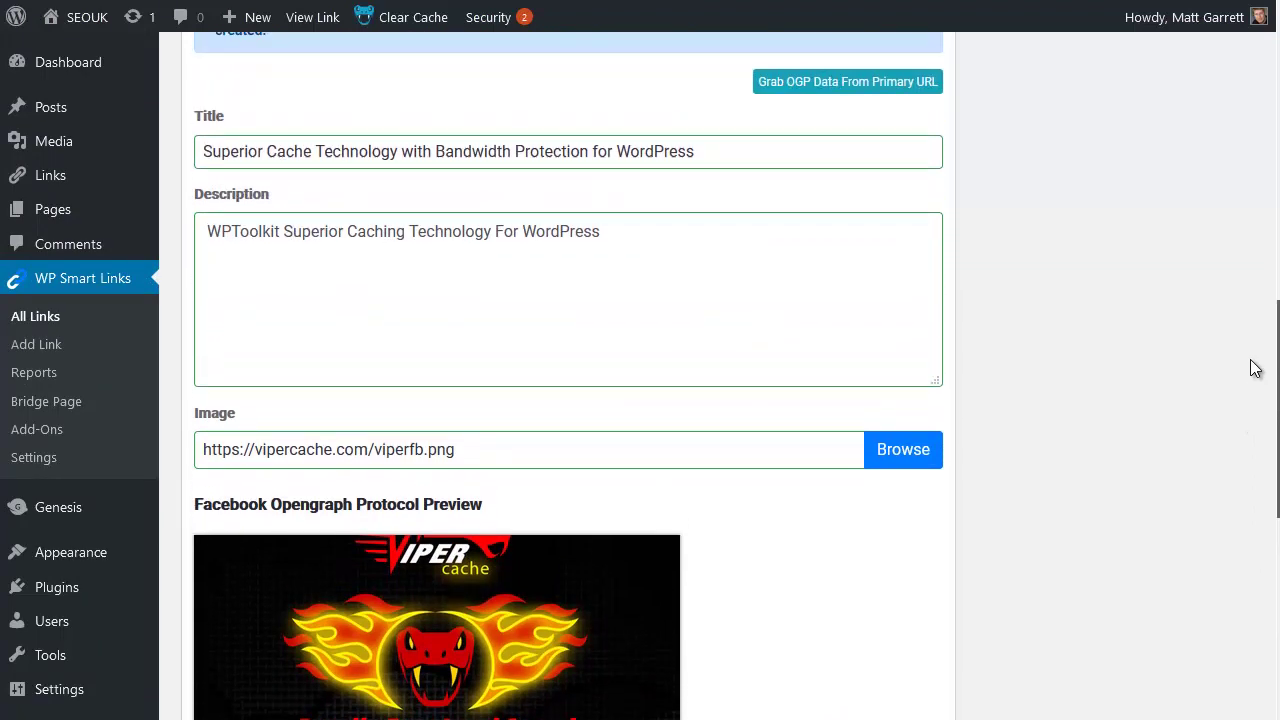
scroll(1258, 380, "down", 5)
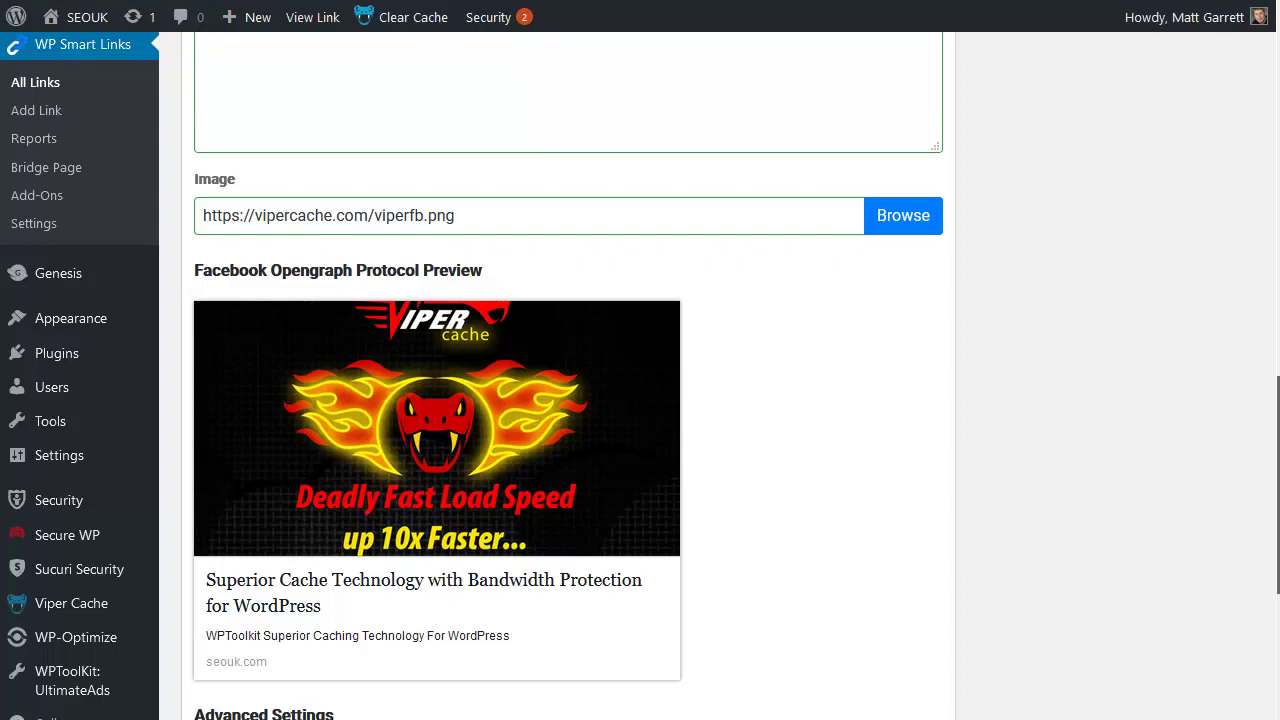
scroll(1266, 337, "up", 6)
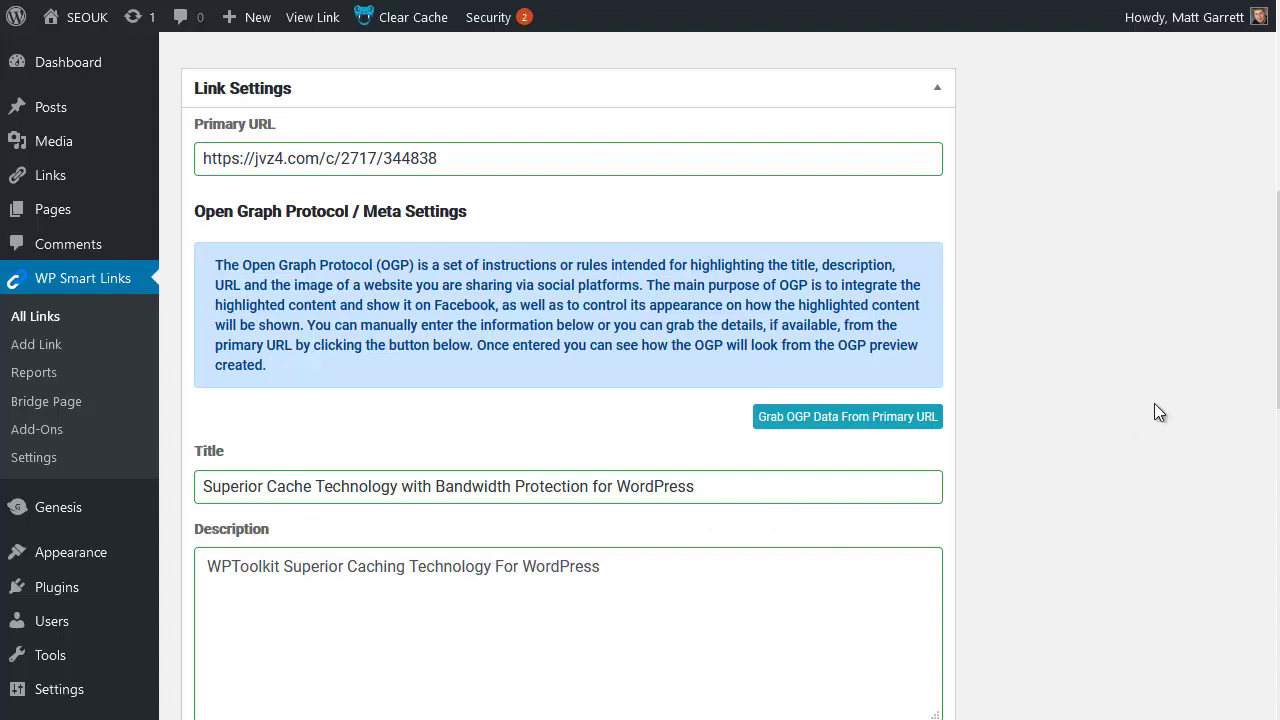
scroll(1268, 380, "up", 1)
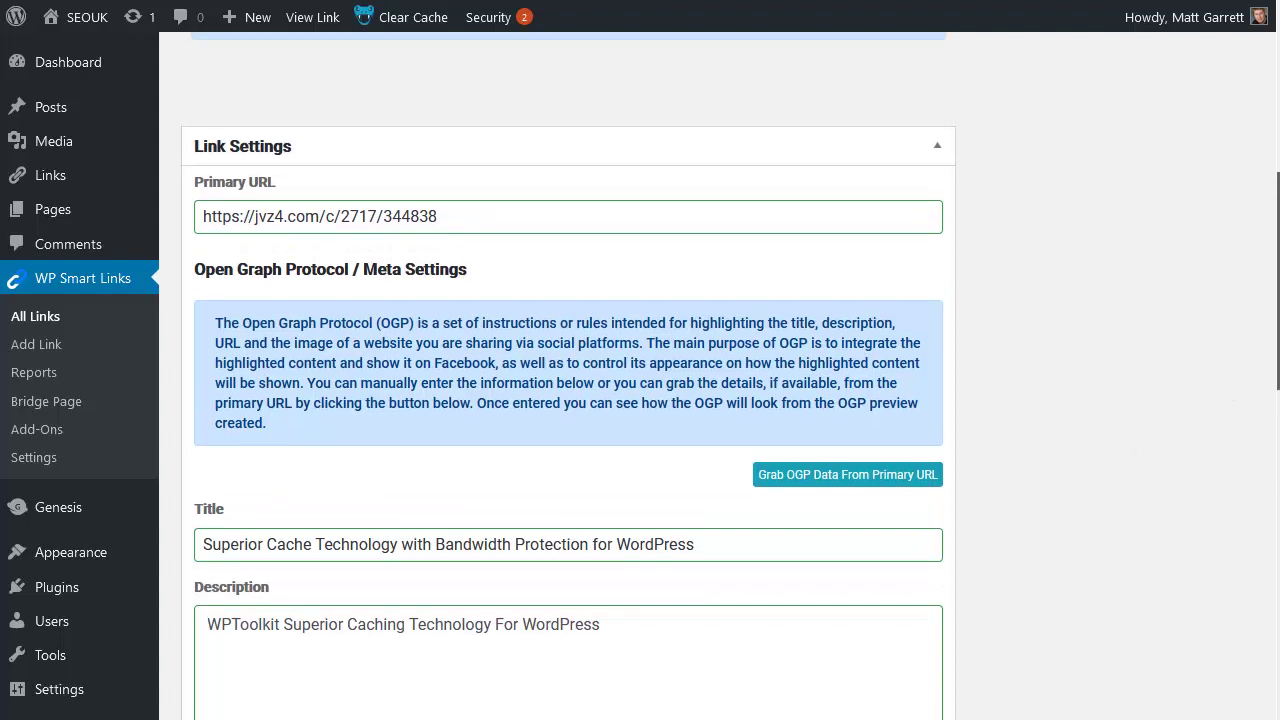
scroll(1265, 208, "up", 4)
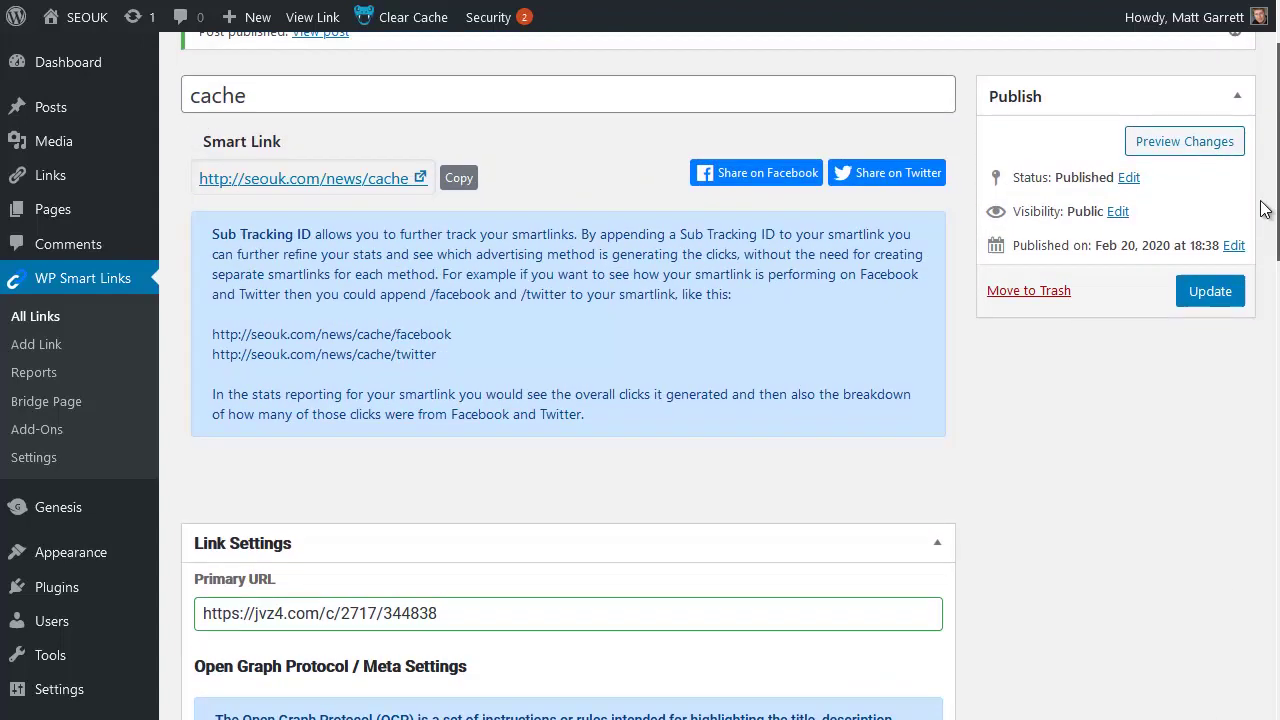
scroll(1265, 208, "up", 1)
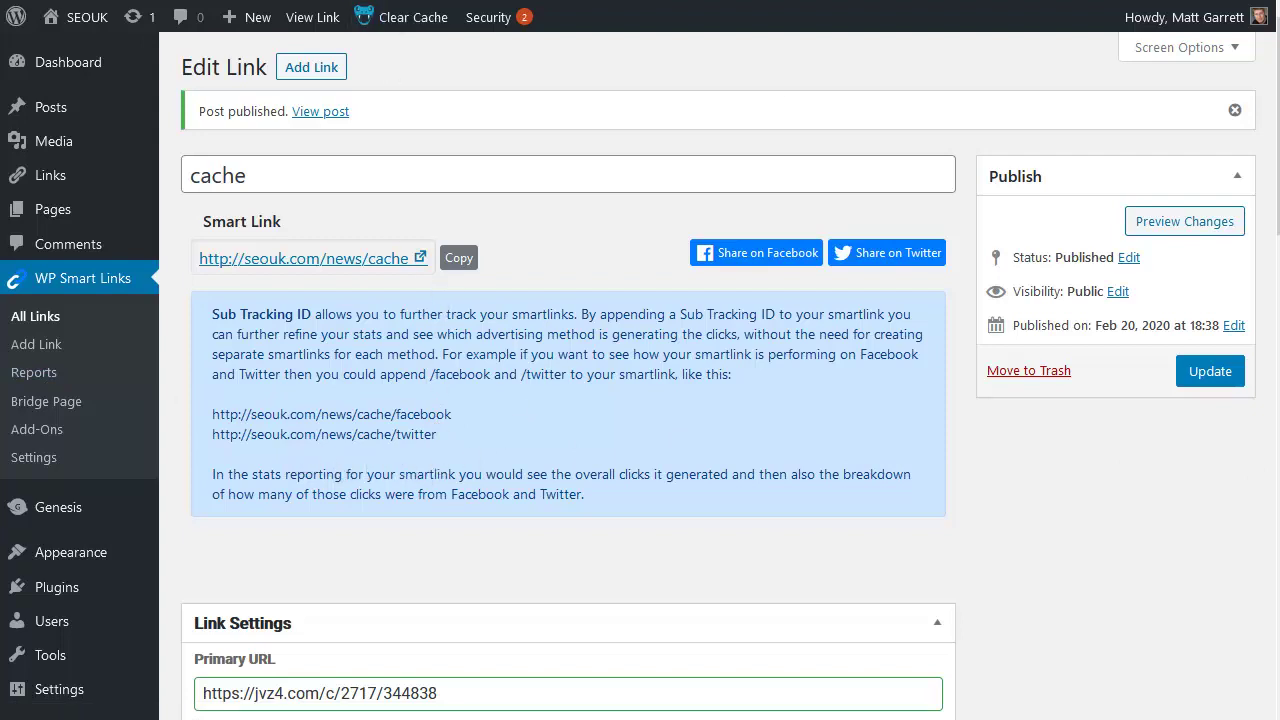
left_click(400, 0)
scroll(502, 368, "down", 2)
- Open WP Smart Links Reports to see cache's 13 clicks by sub tracking ID
left_click(36, 378)
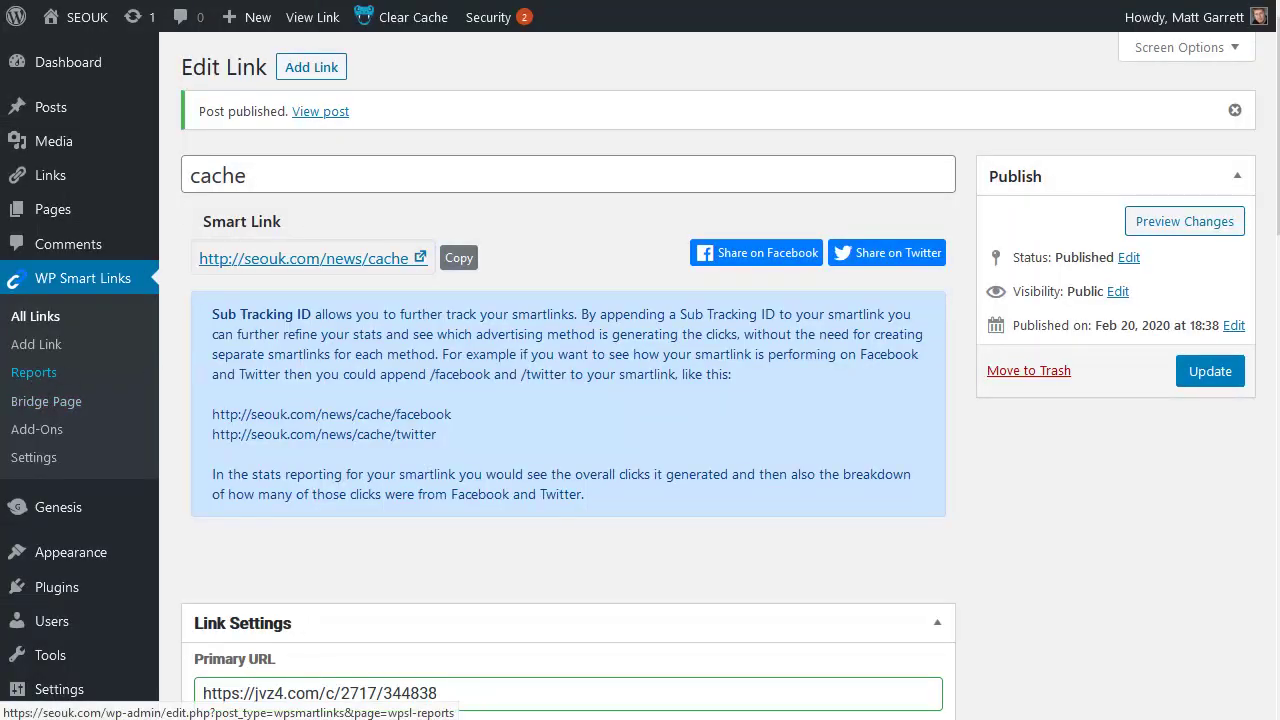